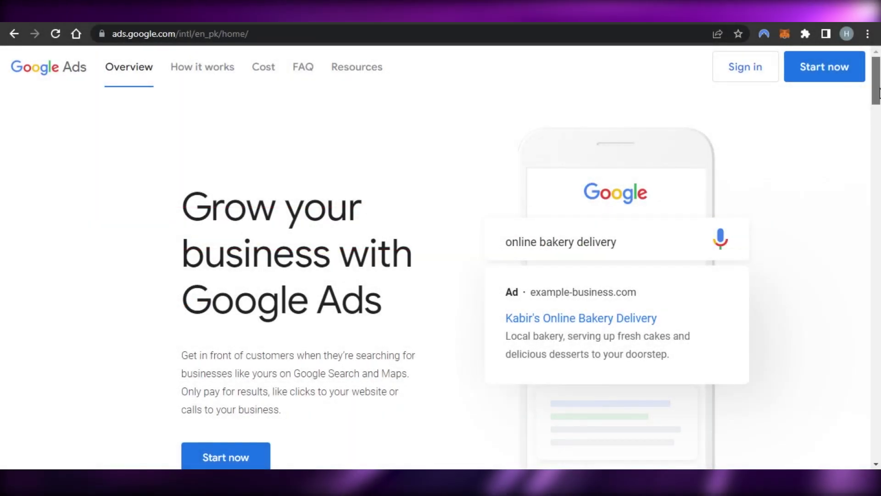
Step: Start signing up with Start now and choose New Google Ads Account
scroll(490, 96, down, 2)
scroll(440, 276, down, 5)
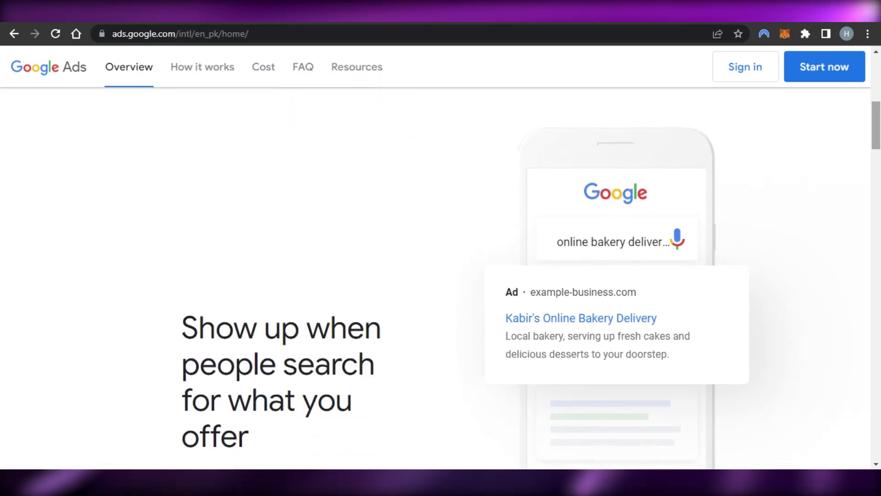
scroll(441, 275, down, 15)
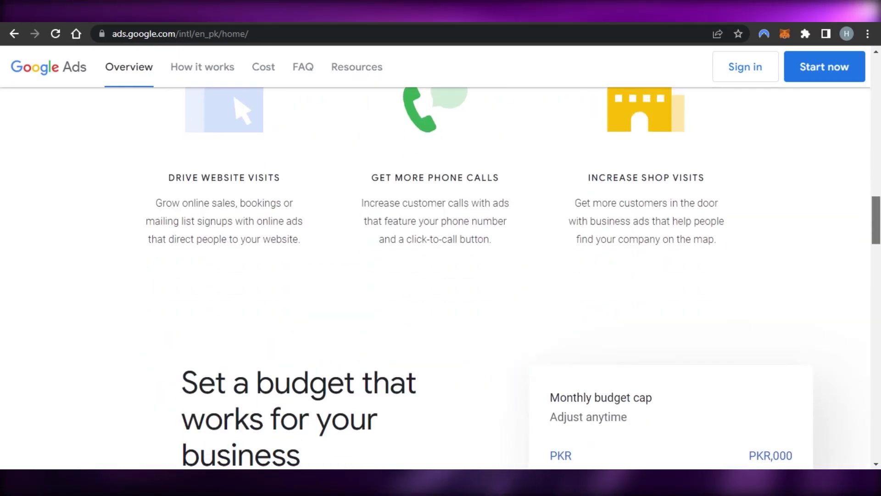
scroll(441, 276, down, 15)
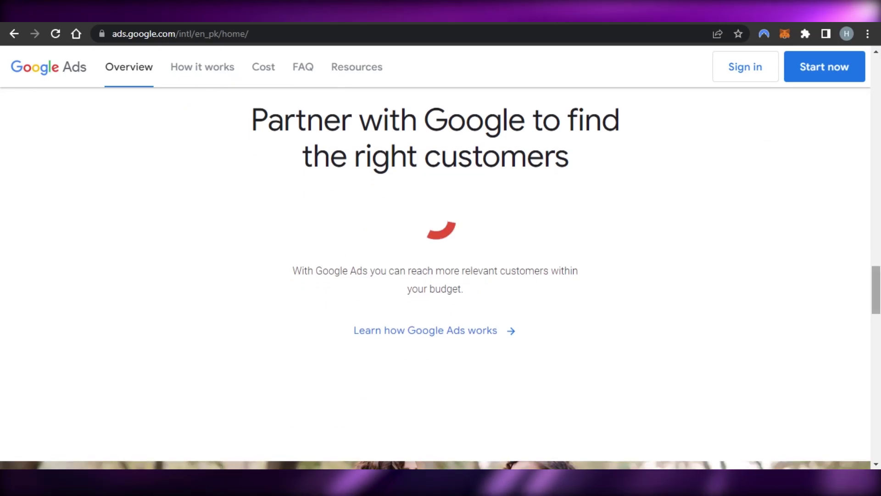
scroll(440, 275, down, 1)
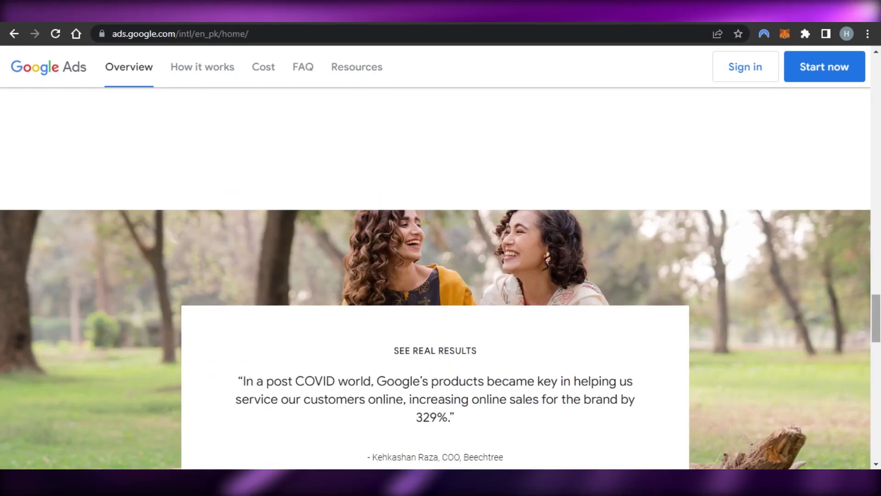
scroll(441, 275, up, 15)
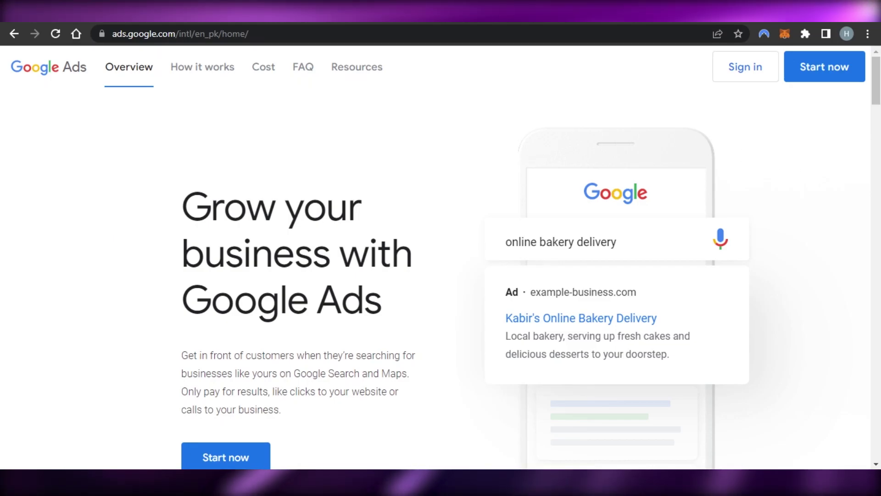
scroll(435, 276, down, 15)
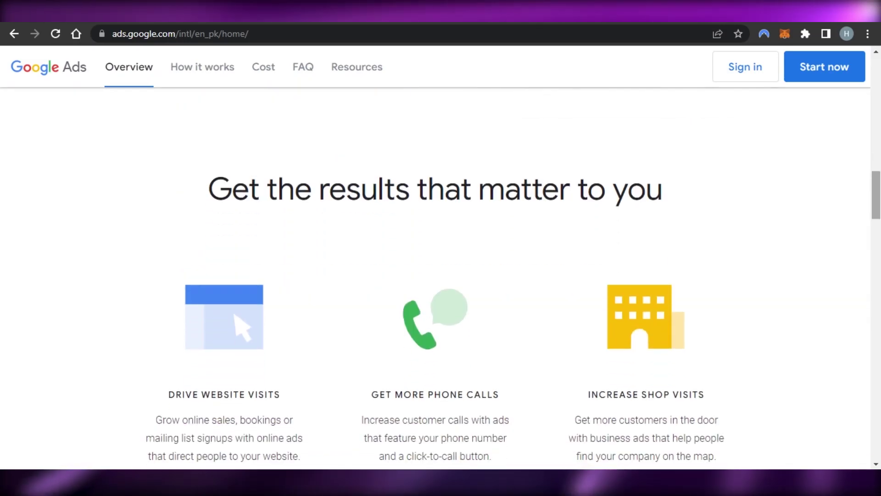
scroll(435, 275, down, 10)
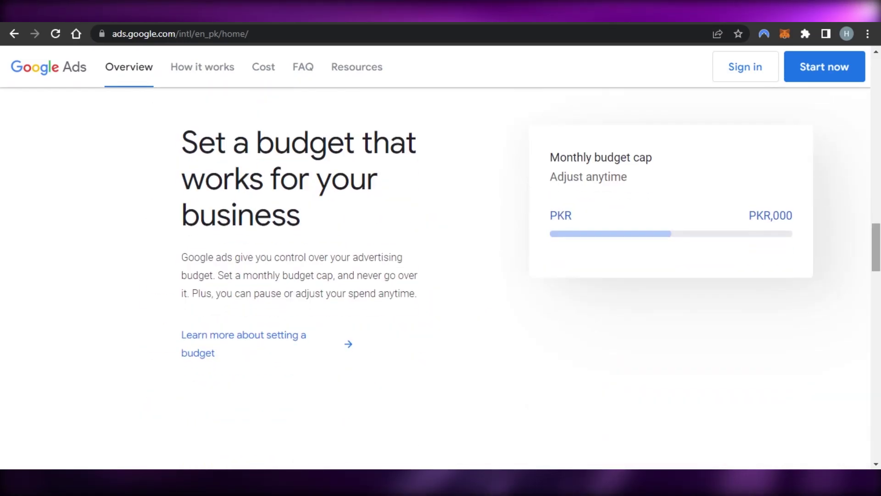
scroll(435, 275, down, 10)
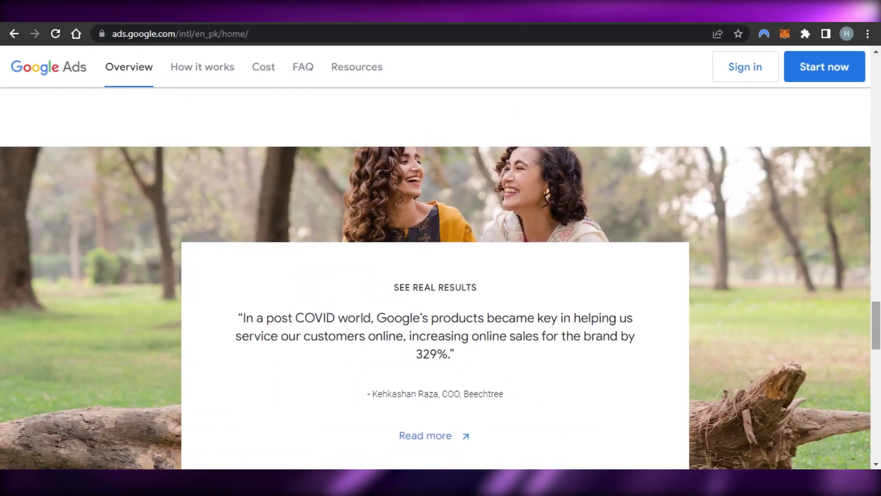
scroll(435, 275, down, 4)
scroll(435, 275, up, 15)
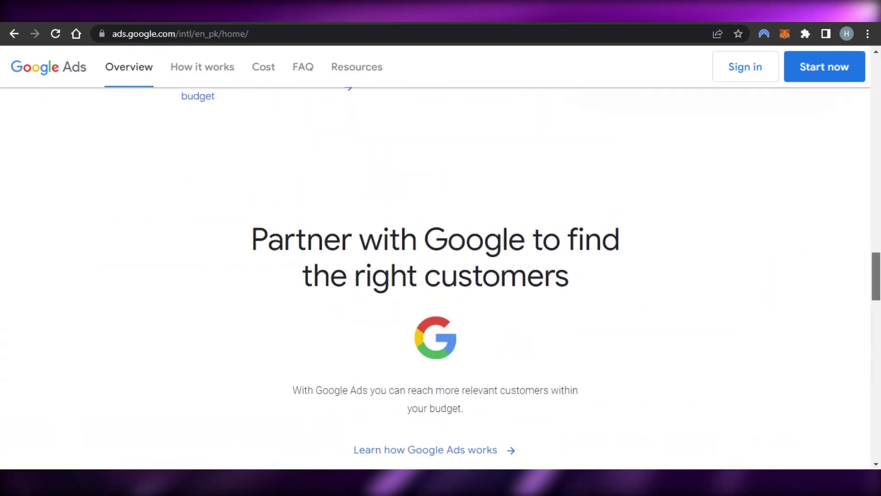
scroll(435, 276, up, 10)
scroll(435, 275, up, 8)
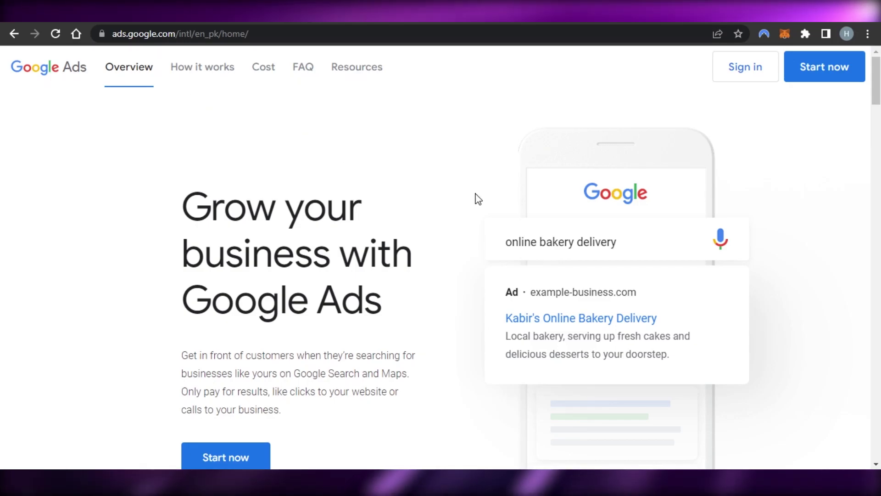
scroll(474, 197, down, 2)
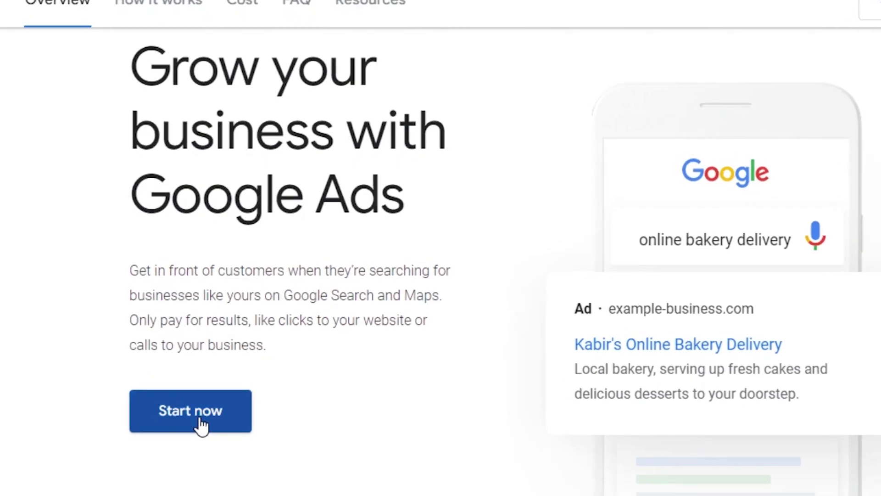
click(201, 419)
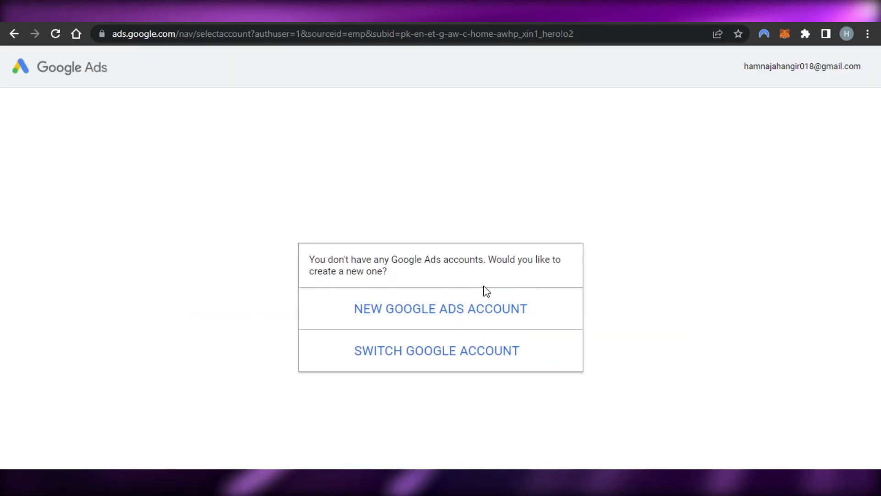
click(425, 319)
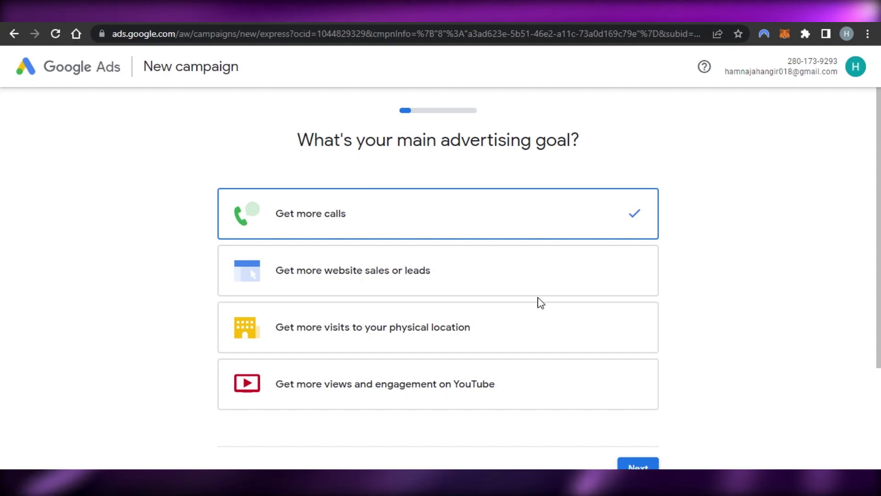
Step: Pick 'Get more website sales or leads' as the advertising goal and continue
scroll(800, 262, down, 1)
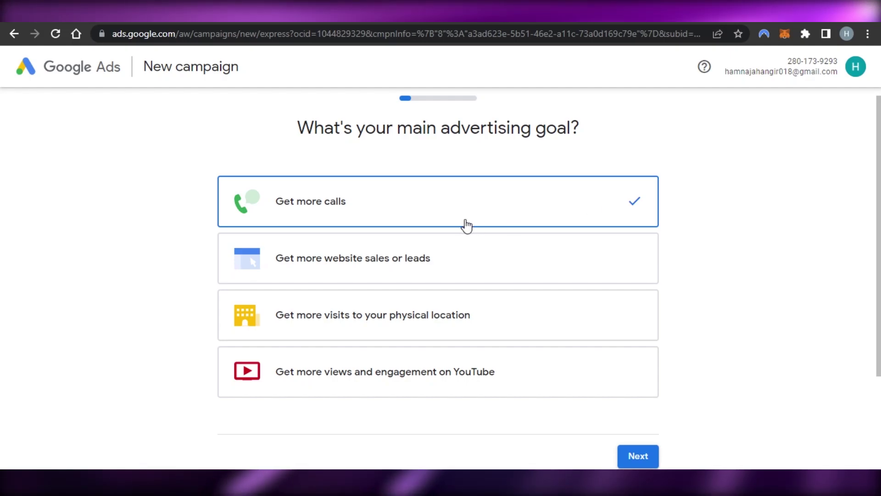
click(382, 264)
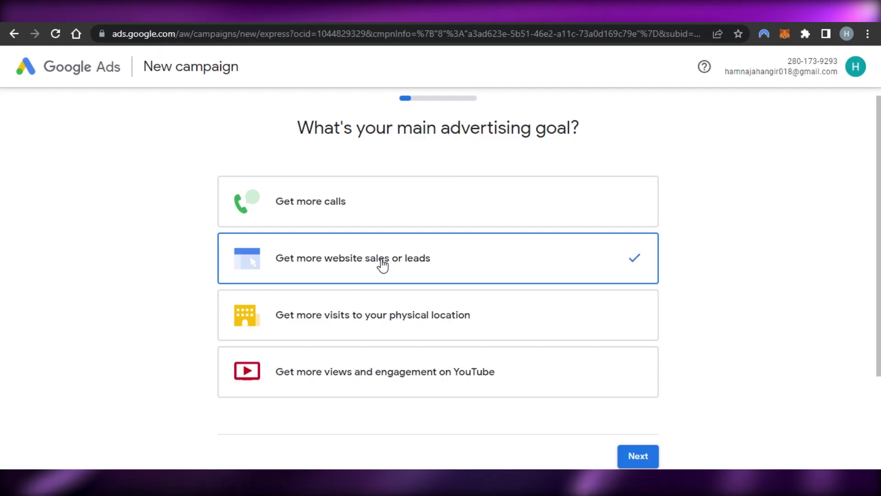
click(647, 458)
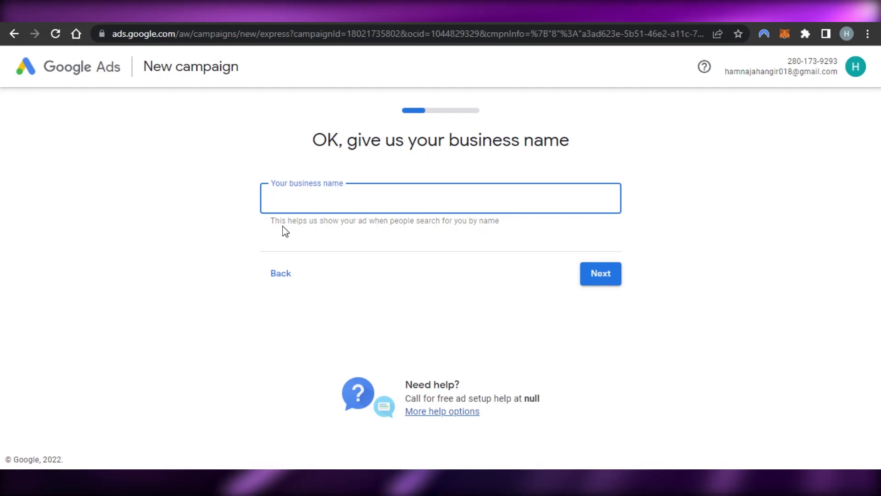
Step: Enter Myblogs as the business name and continue
text(Myblogs)
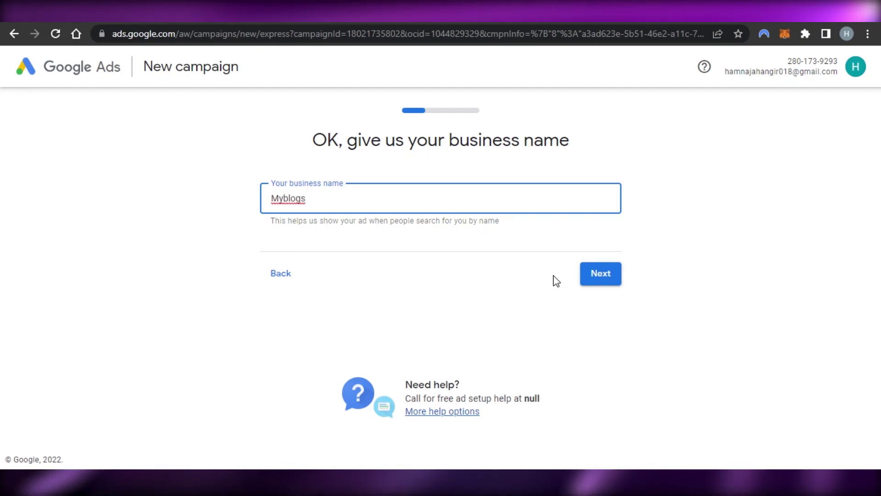
click(604, 280)
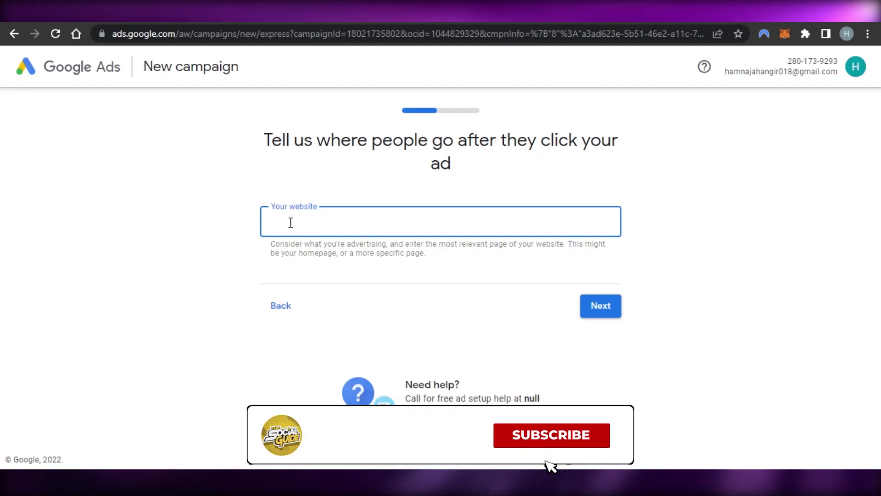
Step: Submit the DailyBlogsforyou blog URL and accept its mobile page preview
click(613, 310)
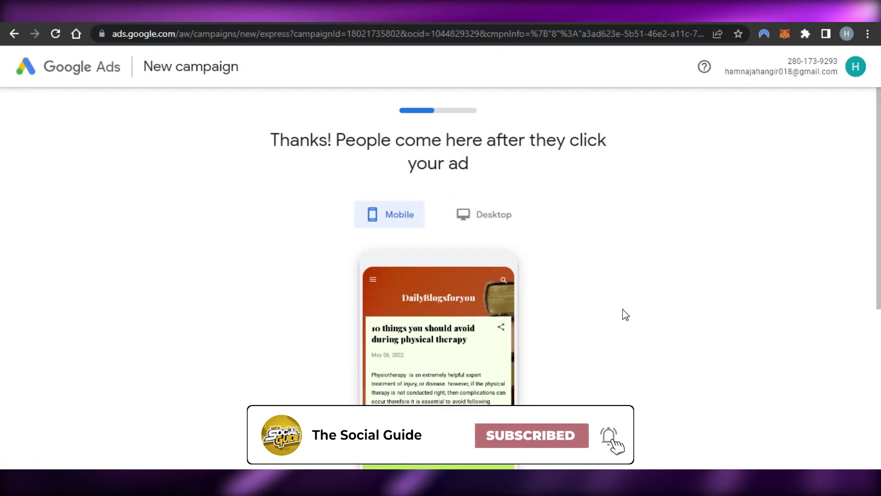
scroll(622, 315, down, 1)
scroll(481, 204, down, 2)
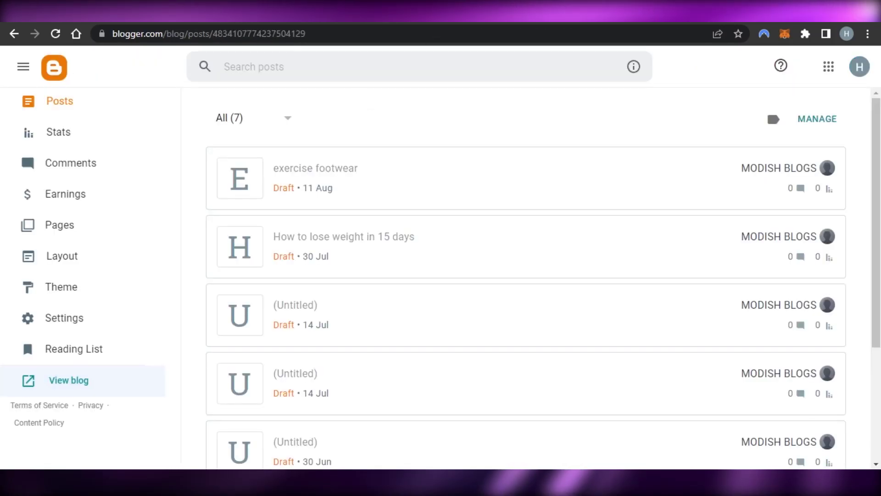
click(69, 377)
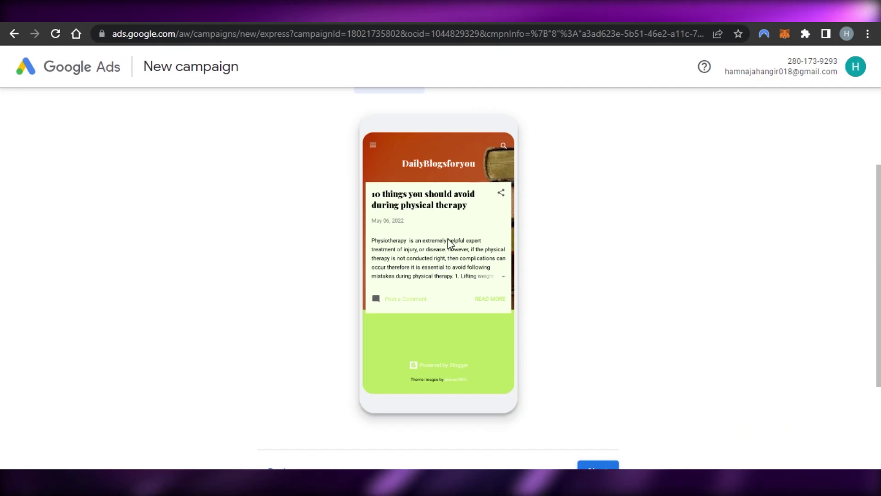
scroll(583, 213, down, 3)
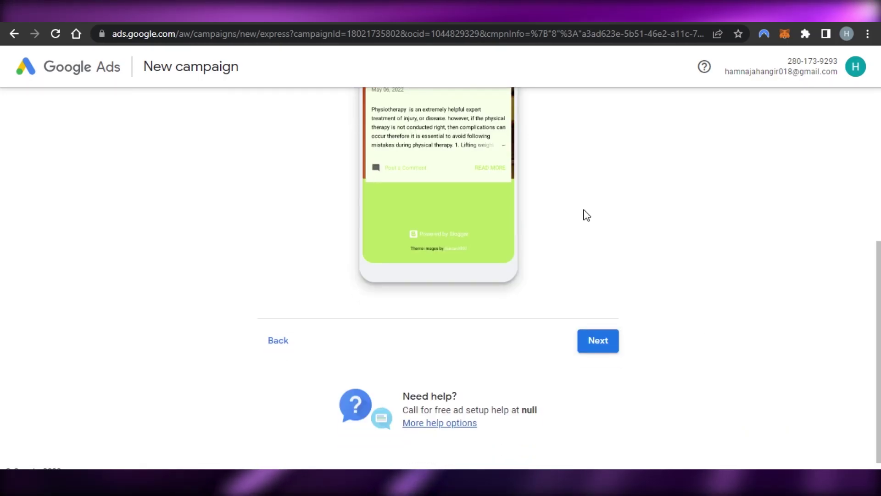
click(603, 349)
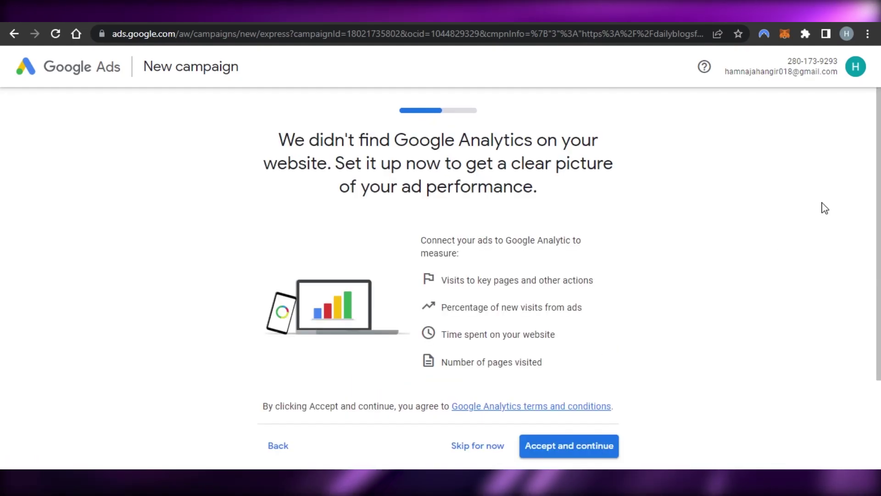
Step: Accept connecting Google Analytics to the campaign with Accept and continue
scroll(825, 207, down, 1)
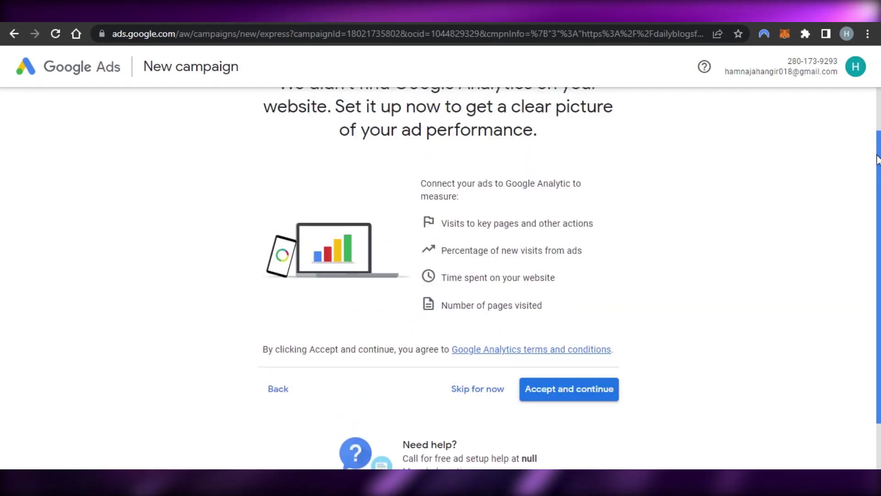
scroll(380, 347, down, 2)
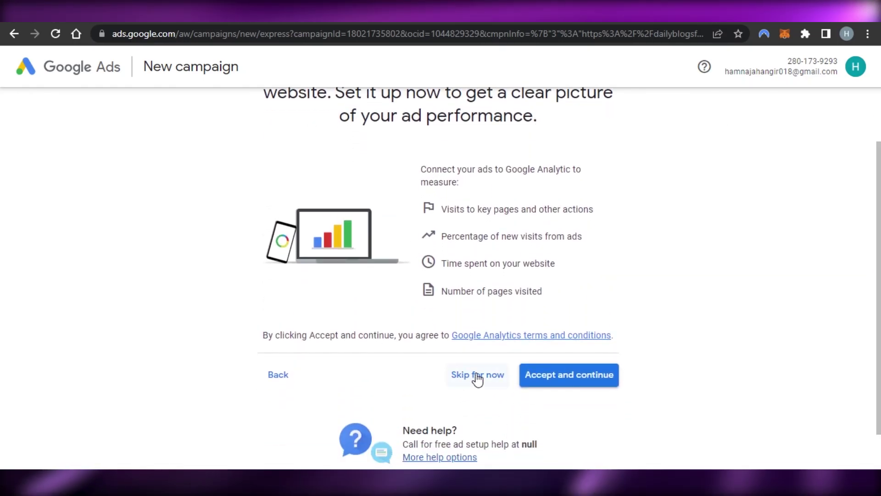
click(579, 387)
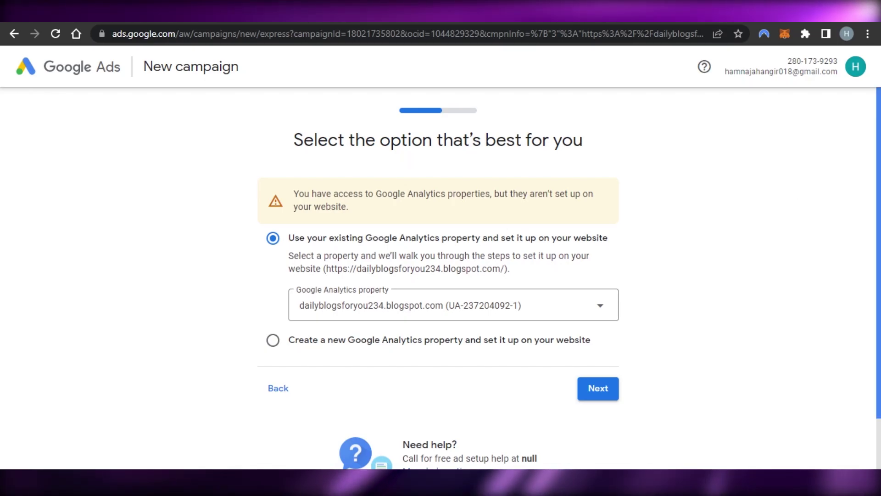
Step: Select 'Create a new Google Analytics property' and confirm to link it
scroll(723, 198, down, 2)
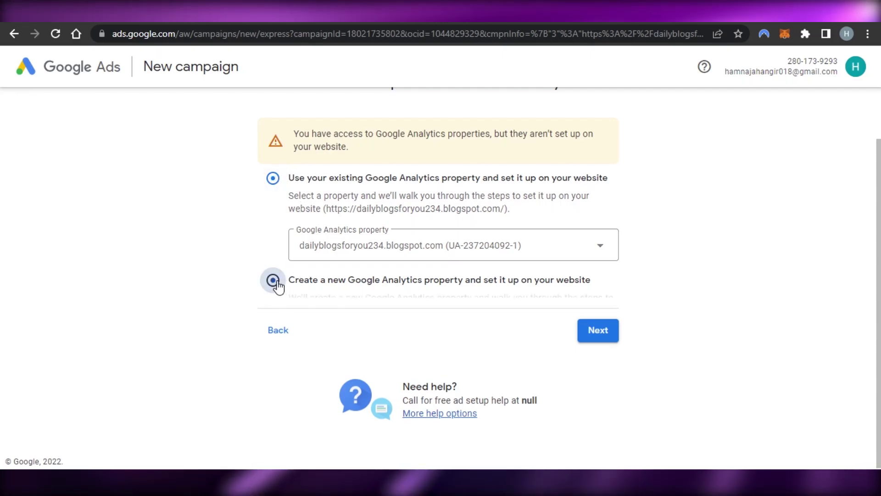
click(273, 281)
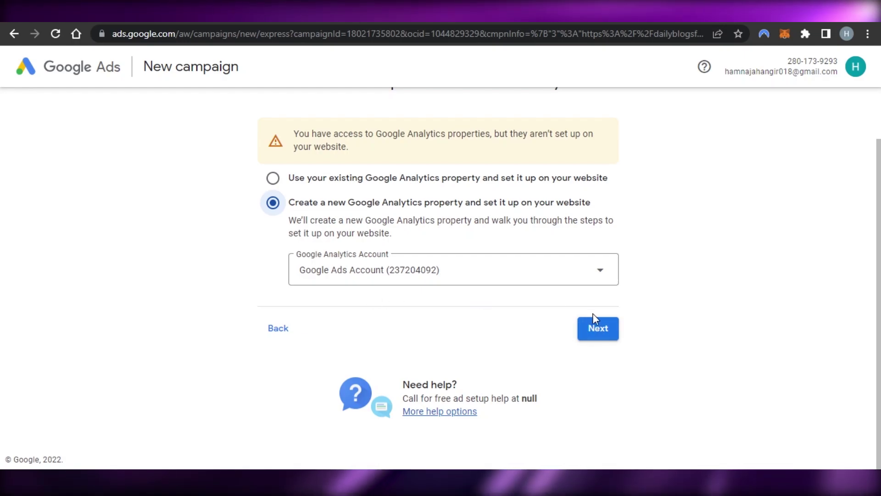
click(591, 326)
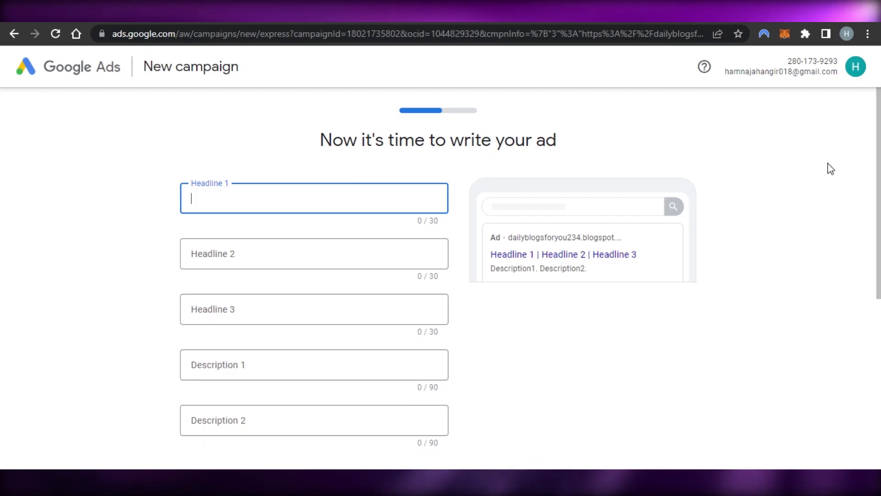
Step: Fill Headlines 1–3 with Blogs, Articles and Writings
scroll(440, 275, down, 4)
scroll(440, 276, up, 4)
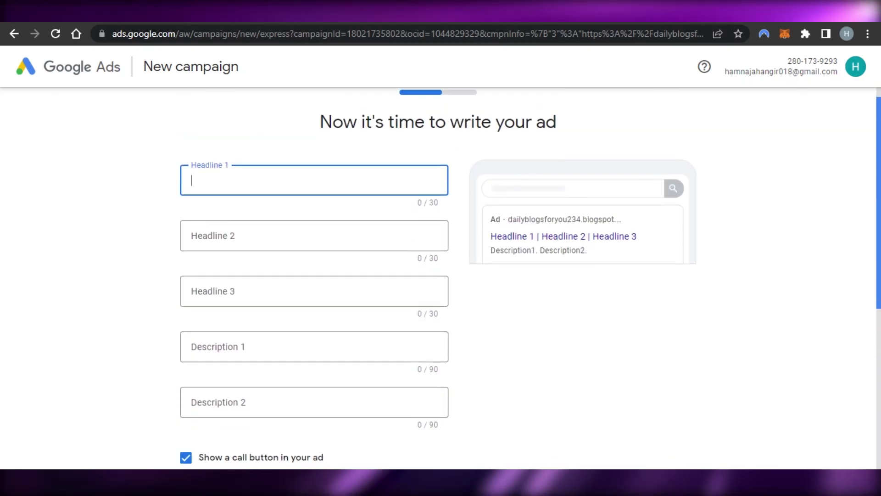
scroll(441, 275, down, 3)
scroll(878, 168, up, 2)
scroll(877, 169, down, 1)
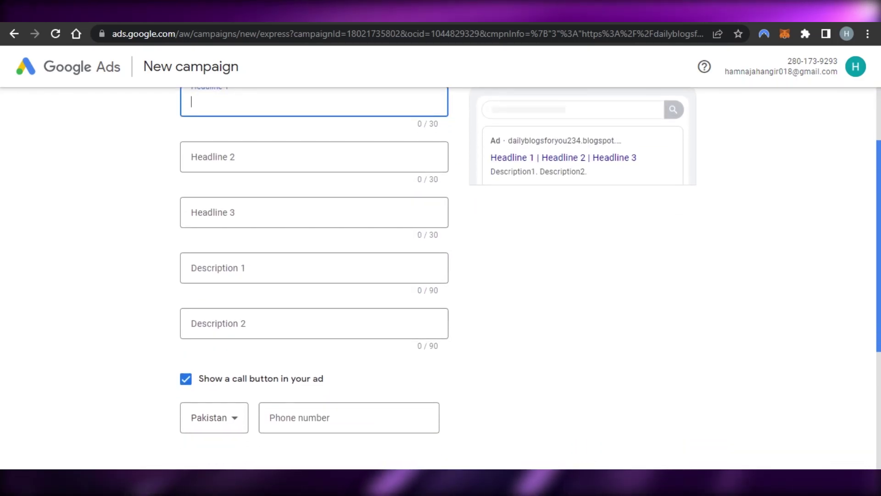
scroll(878, 169, up, 2)
scroll(732, 144, down, 1)
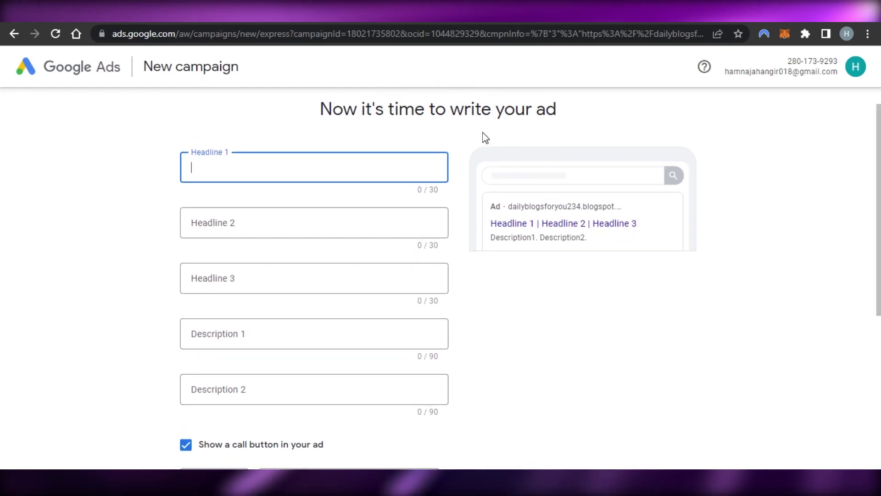
scroll(877, 192, down, 1)
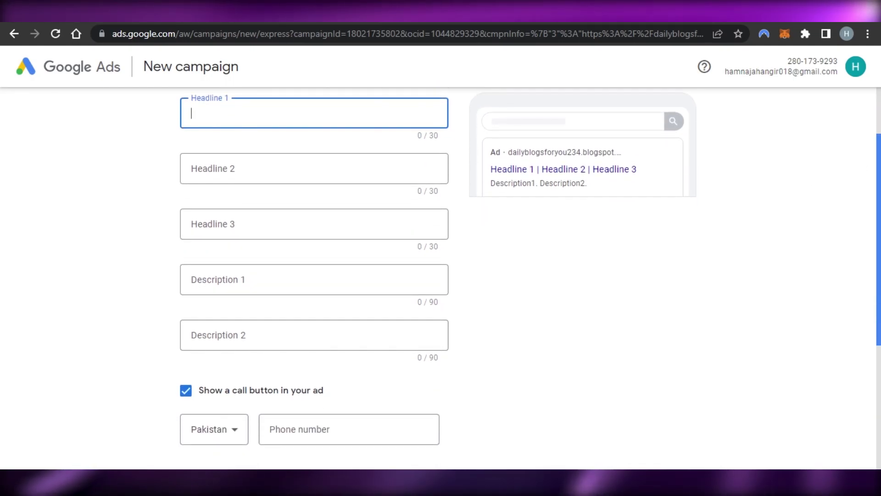
scroll(879, 223, down, 3)
scroll(879, 224, up, 4)
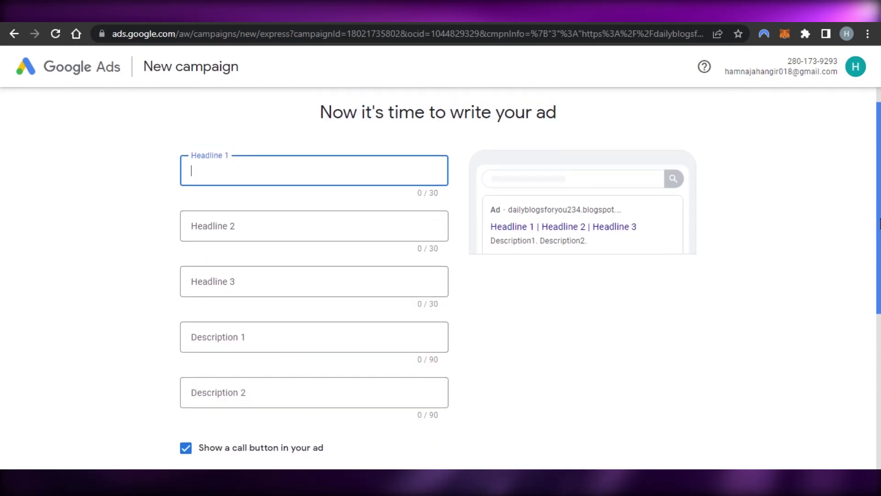
scroll(878, 224, down, 1)
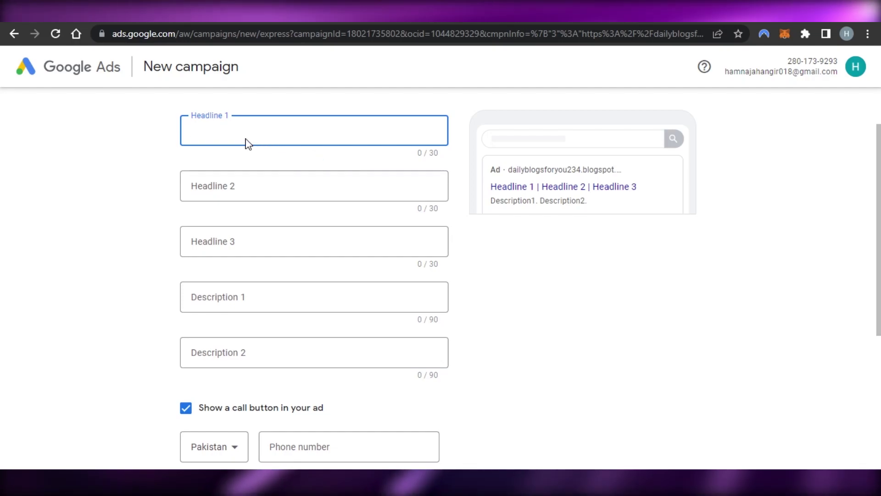
text(Blogs)
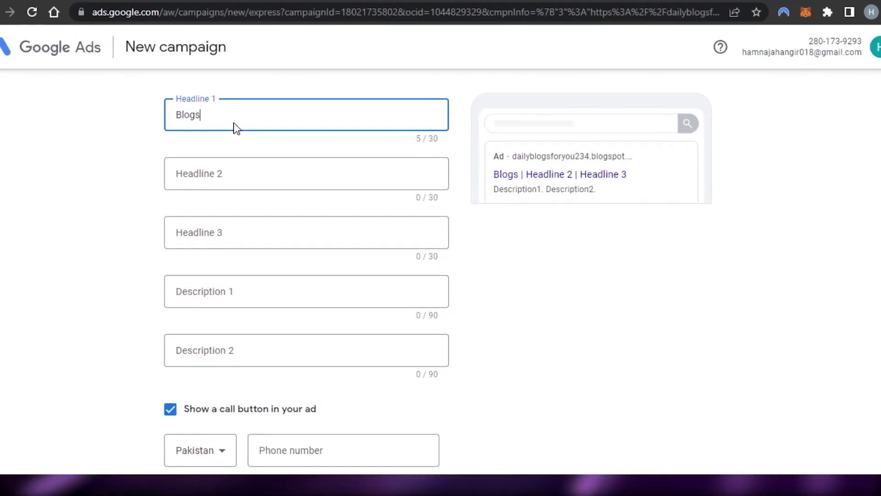
click(239, 166)
text(Articles)
key(Tab)
text(Writings)
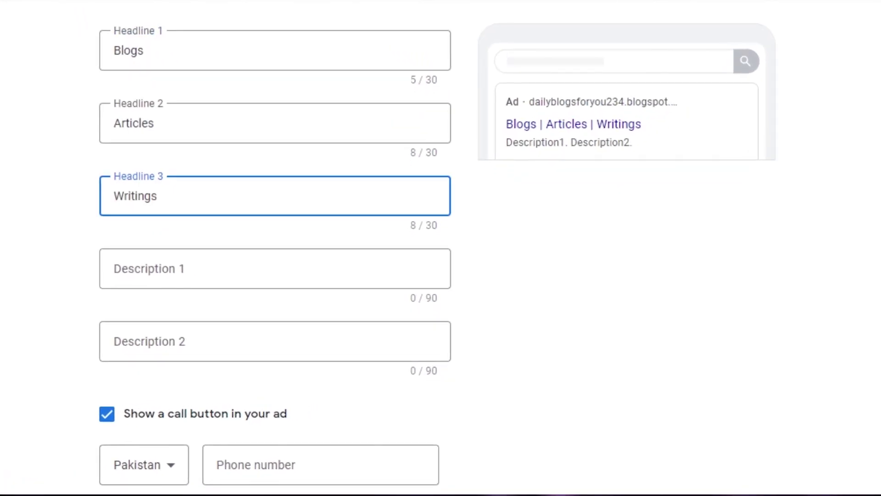
Step: Check the call number's country list, keep Pakistan, and continue to keyword themes
scroll(317, 276, down, 3)
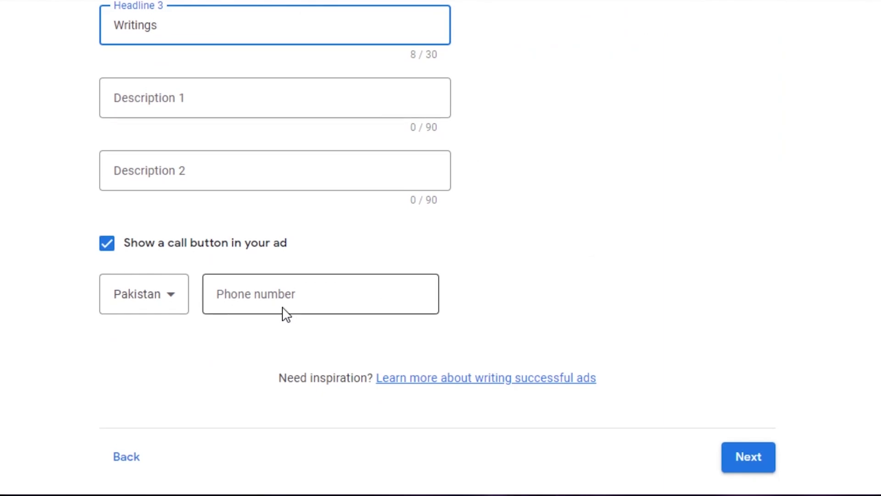
click(160, 306)
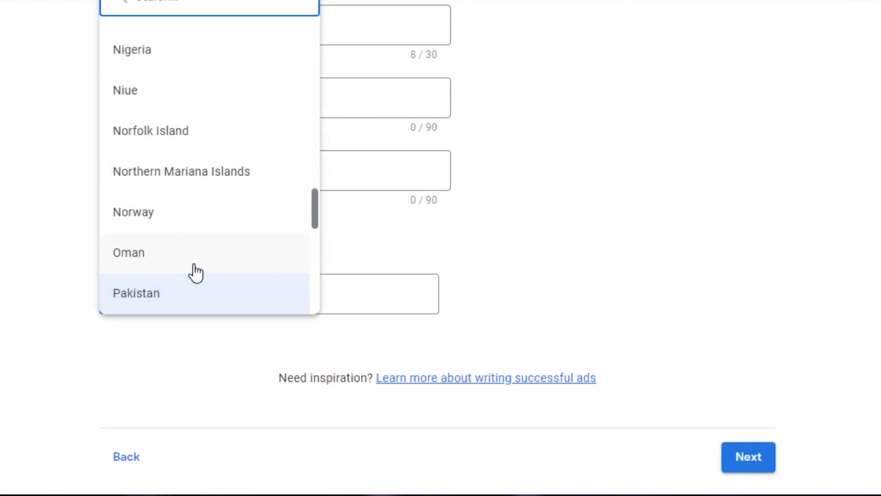
drag(319, 210, 314, 102)
click(413, 303)
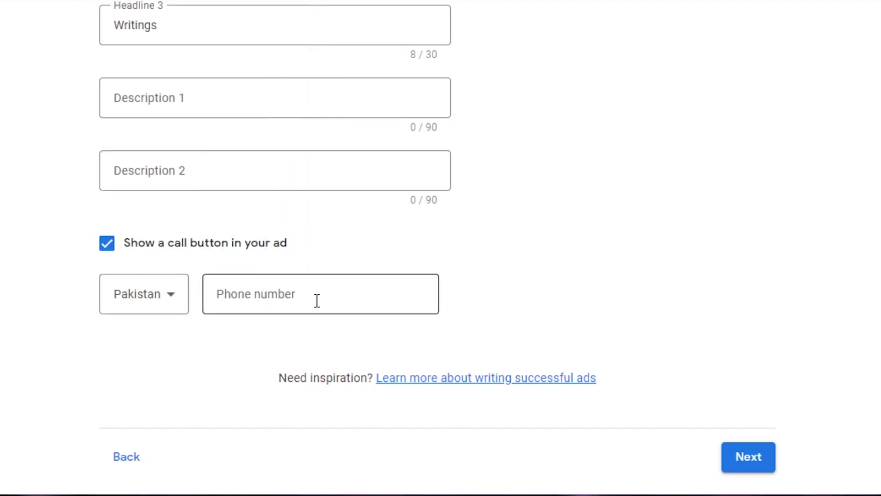
click(748, 454)
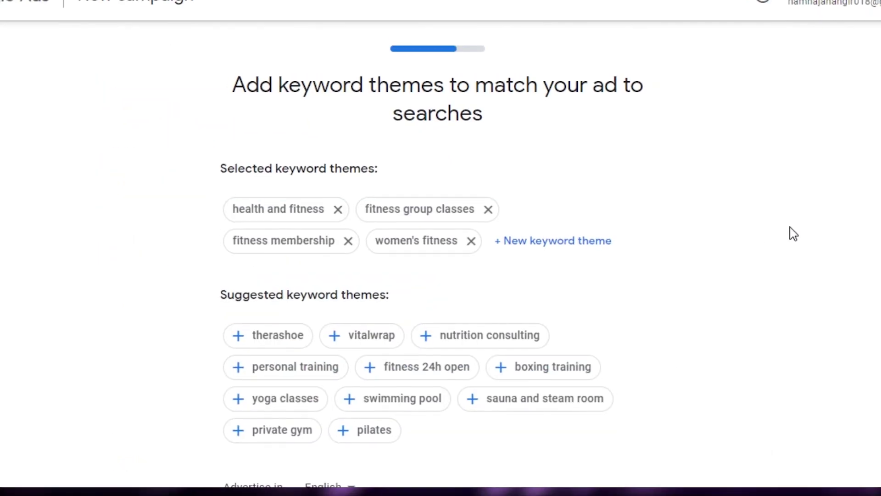
Step: Review the health and fitness and fitness group classes keyword themes
scroll(438, 275, down, 1)
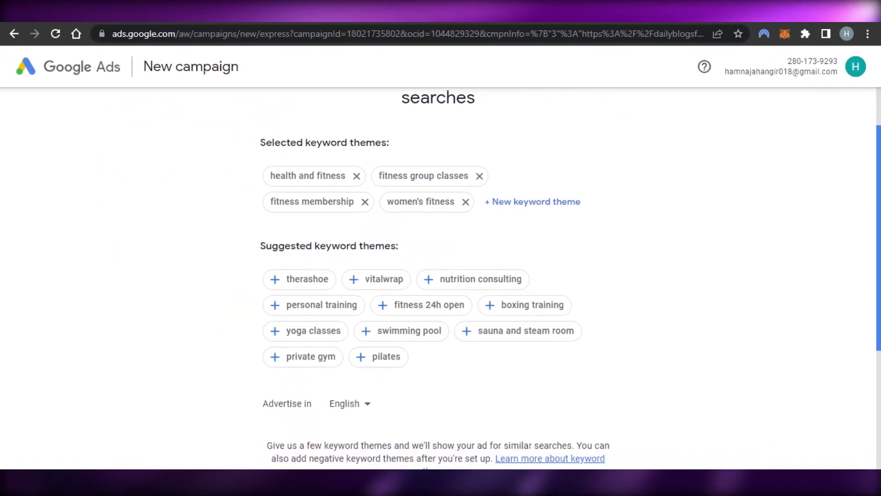
scroll(438, 276, up, 1)
scroll(439, 275, down, 1)
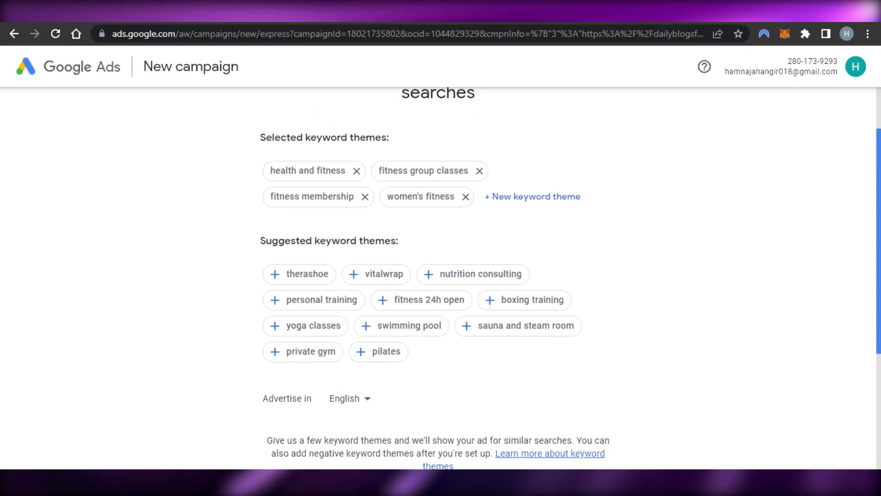
scroll(438, 275, up, 1)
scroll(444, 81, up, 1)
scroll(444, 81, down, 1)
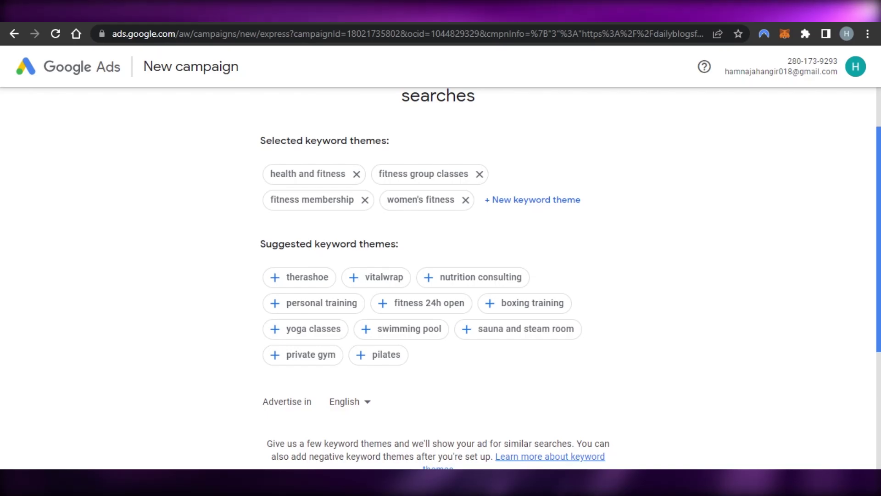
scroll(871, 216, up, 1)
scroll(872, 229, down, 1)
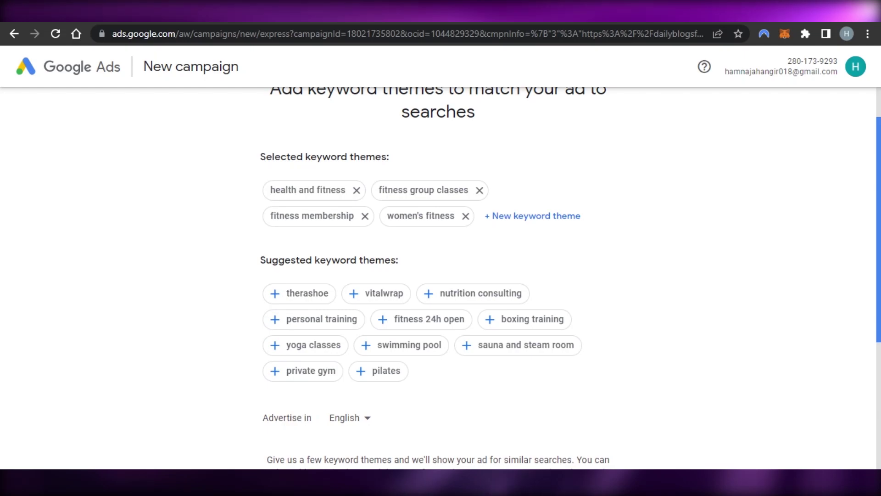
click(308, 192)
click(395, 192)
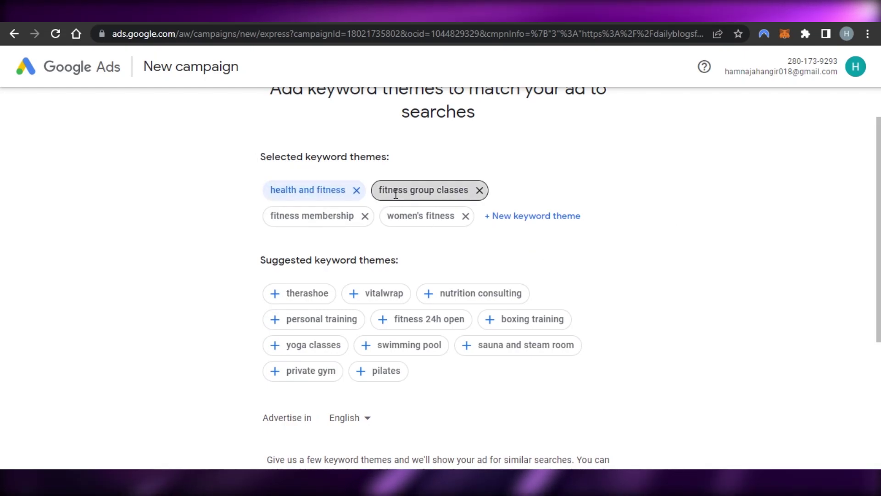
click(329, 193)
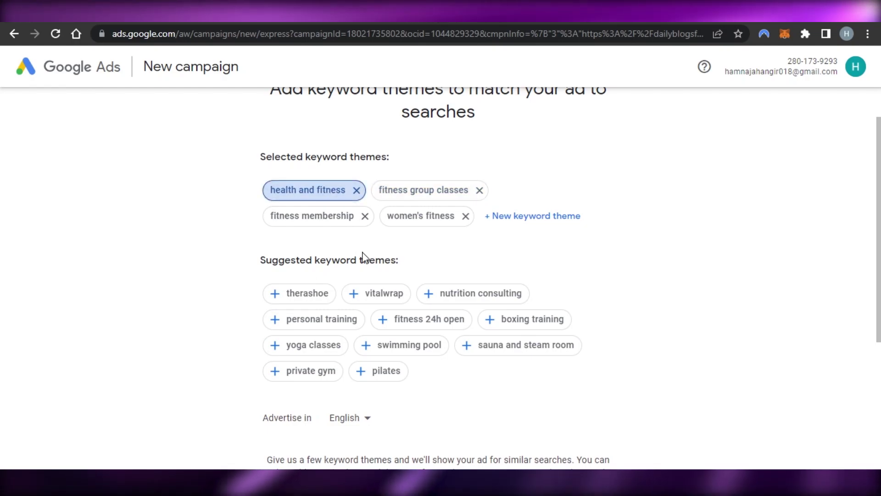
Step: Add nutrition consulting, therashoe, private gym and fitness 24h open as keyword themes
click(451, 294)
click(322, 321)
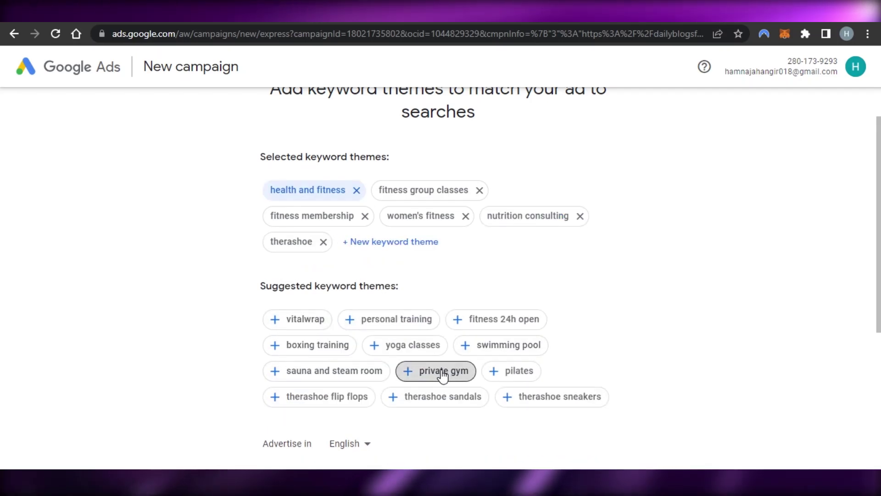
click(442, 371)
click(496, 318)
scroll(479, 114, up, 1)
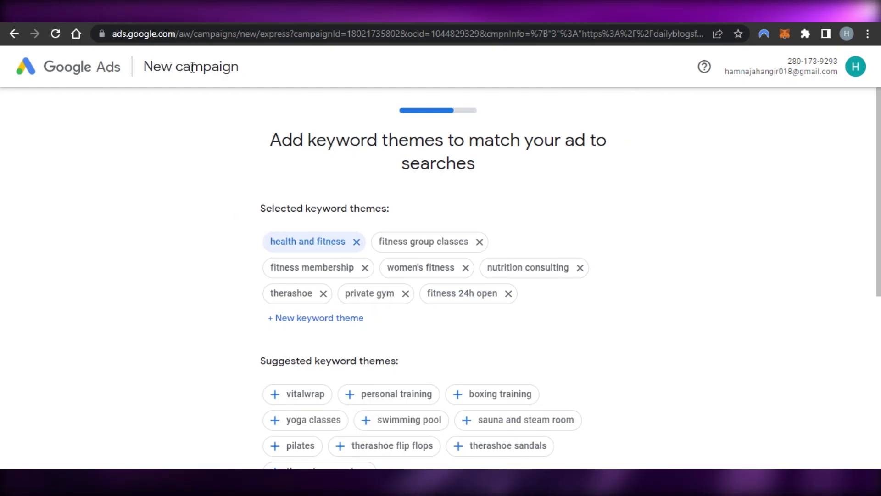
scroll(521, 325, down, 7)
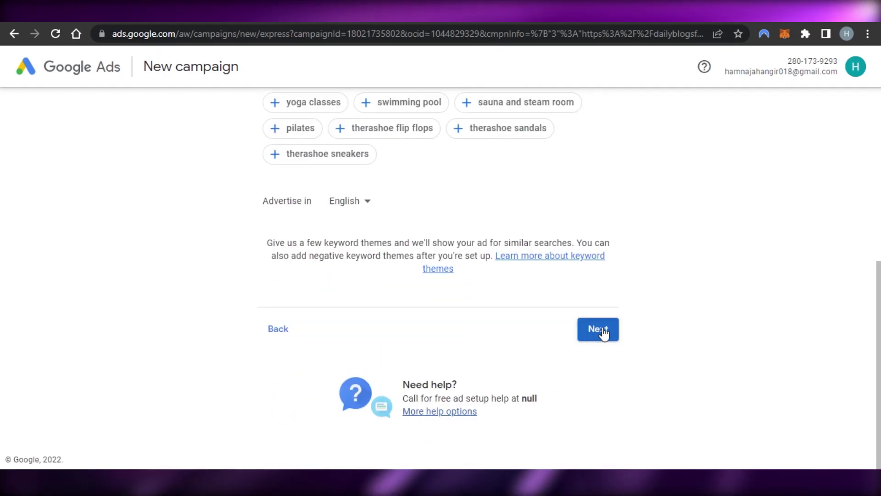
Step: On the locations step, remove Pakistan and pick 'United States - country' instead
click(601, 330)
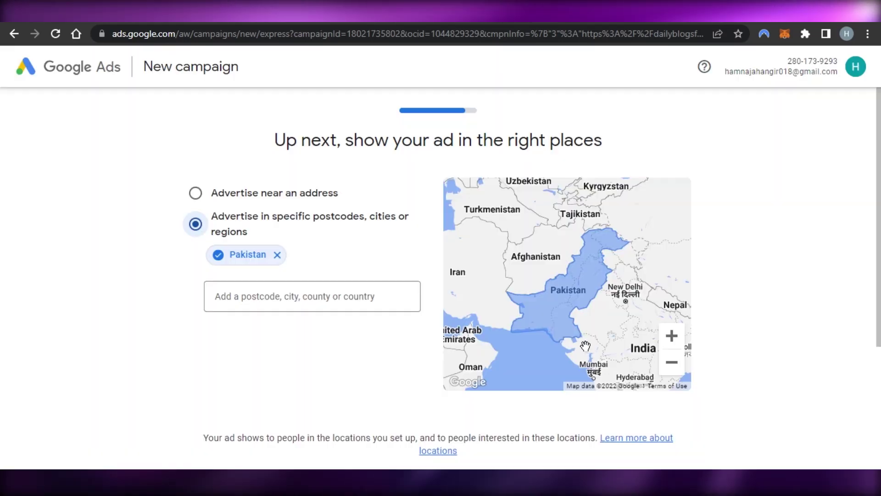
click(277, 255)
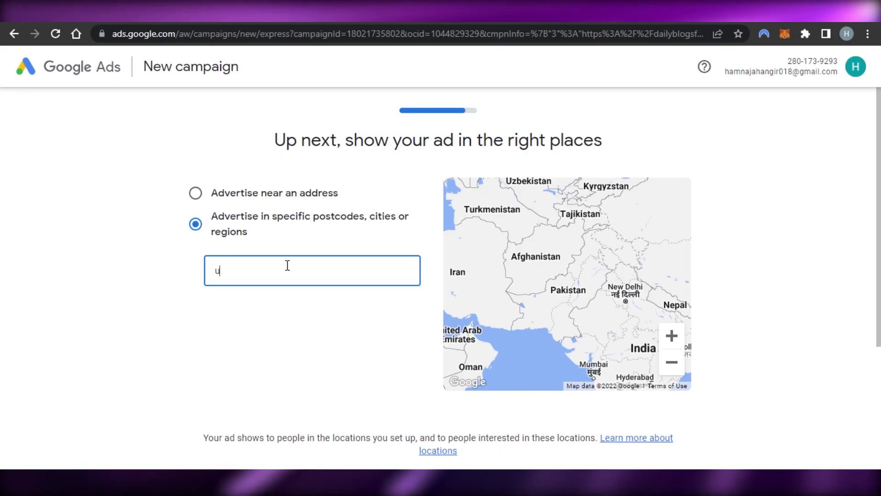
text(ni)
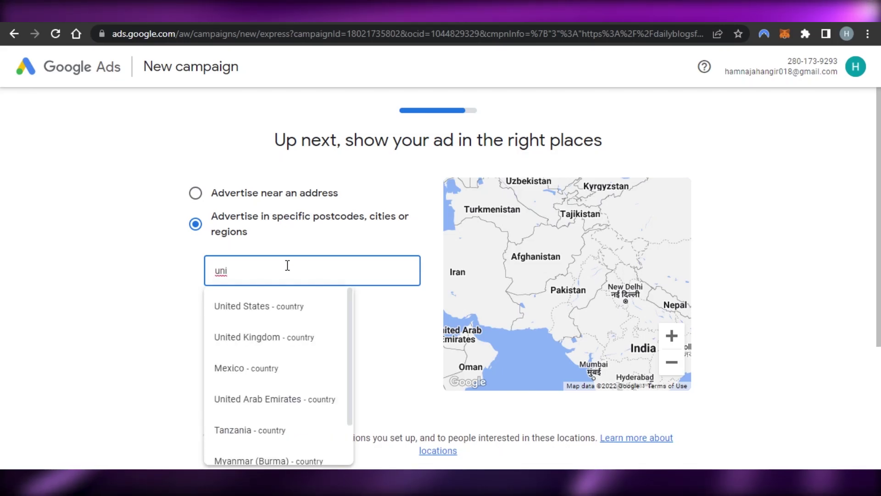
click(291, 305)
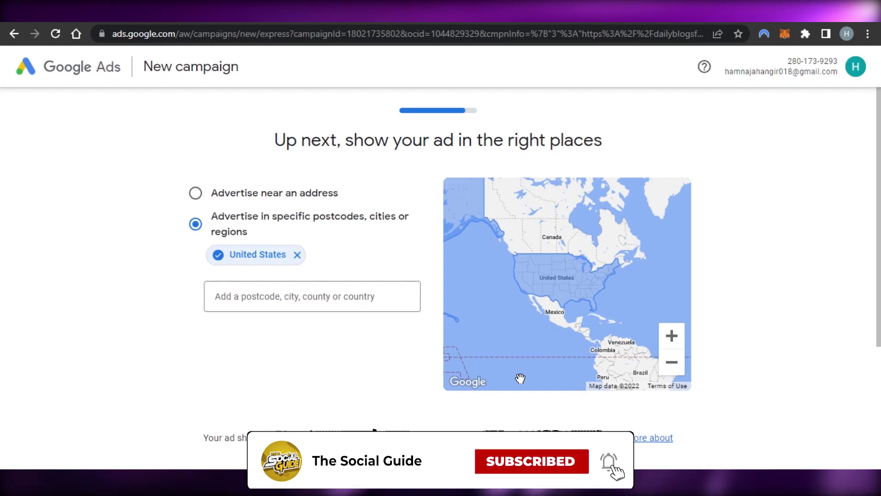
scroll(878, 236, down, 4)
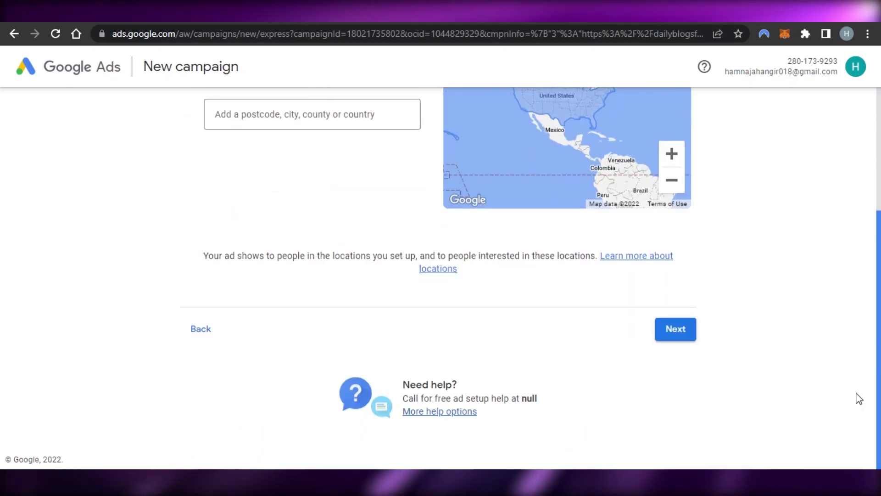
Step: Enter your own daily average budget of PKR350, estimating PKR10,600 monthly max
click(679, 329)
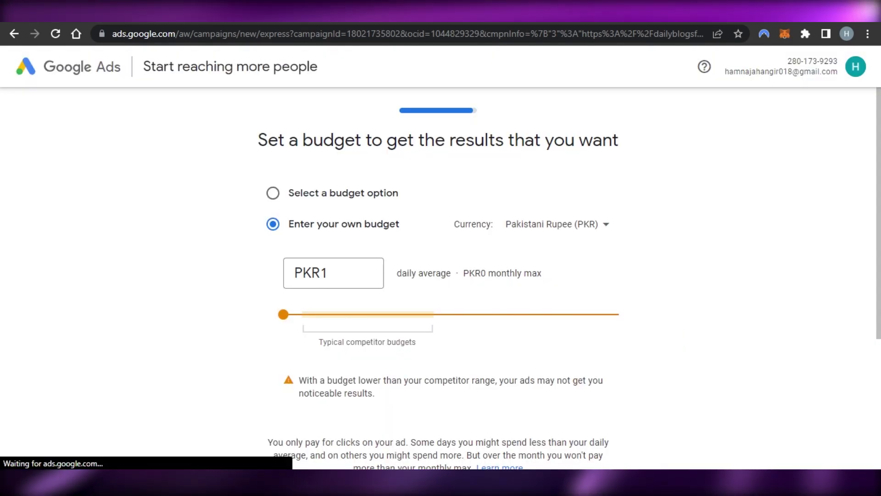
mouse_move(879, 211)
mouse_down()
mouse_move(879, 363)
mouse_move(878, 211)
mouse_up()
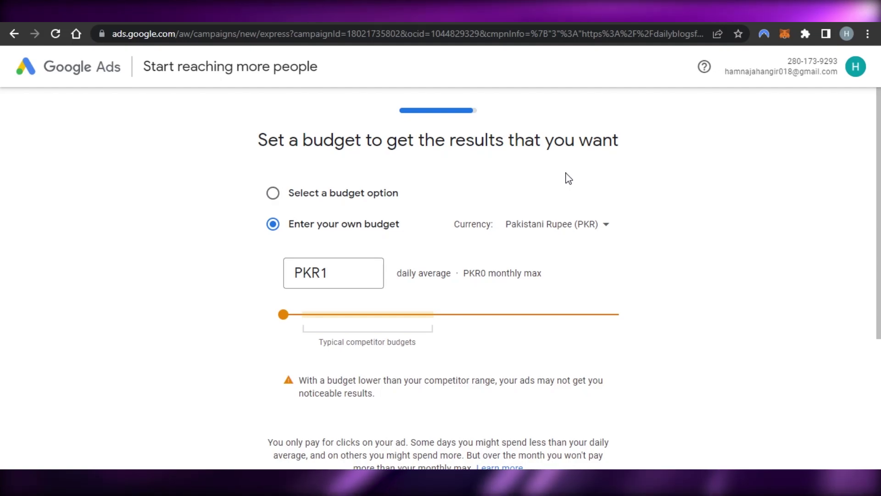
click(335, 271)
text(000)
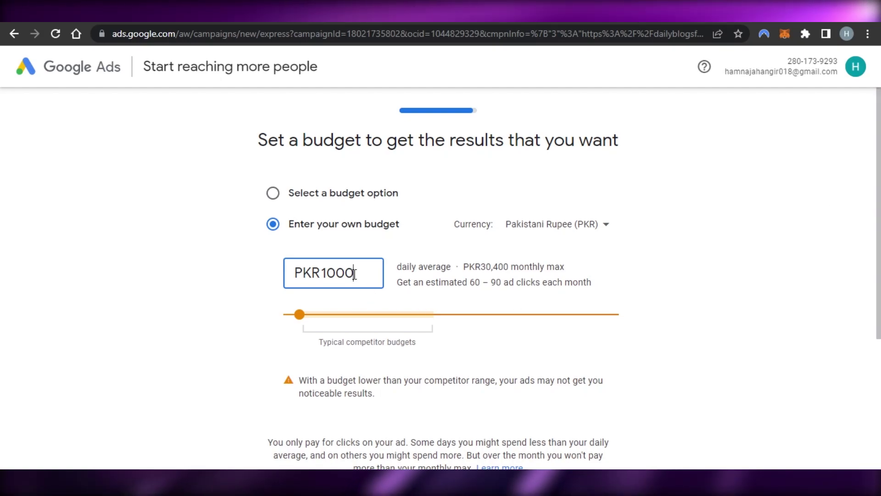
key(BackSpace)
key(BackSpace)
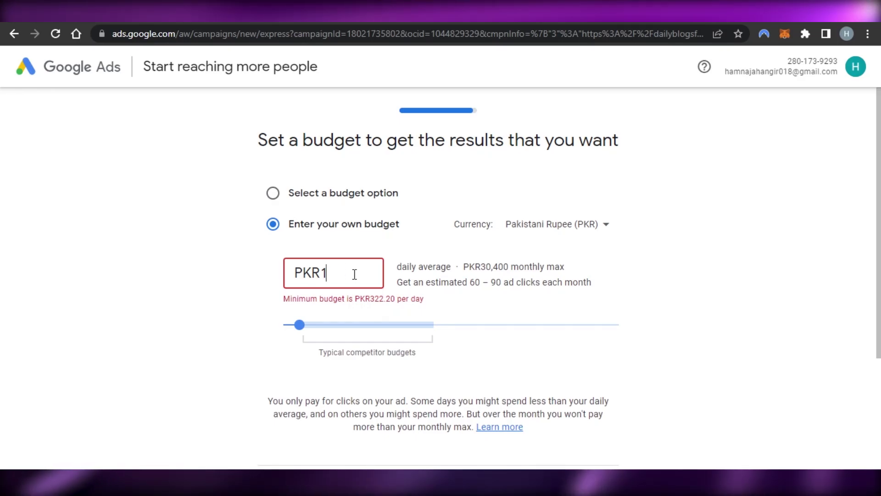
key(BackSpace)
text(3)
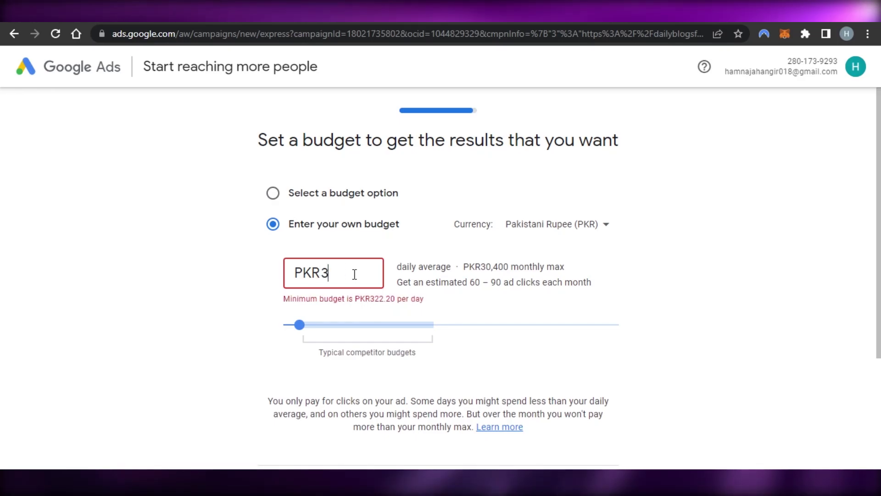
text(50)
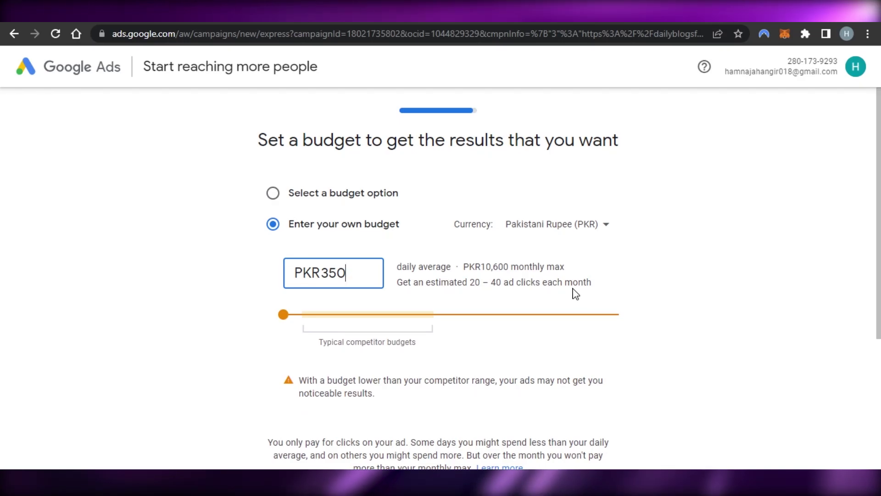
scroll(638, 264, down, 4)
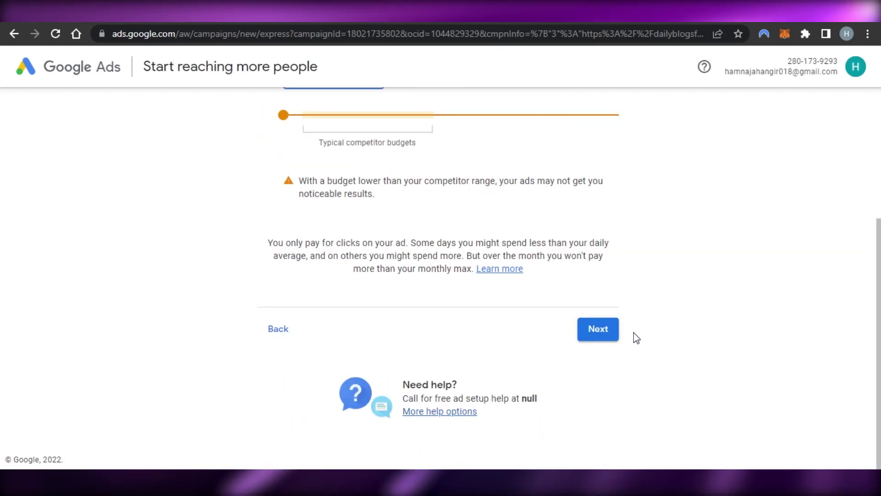
Step: Open the campaign review page and look over the summary
click(599, 333)
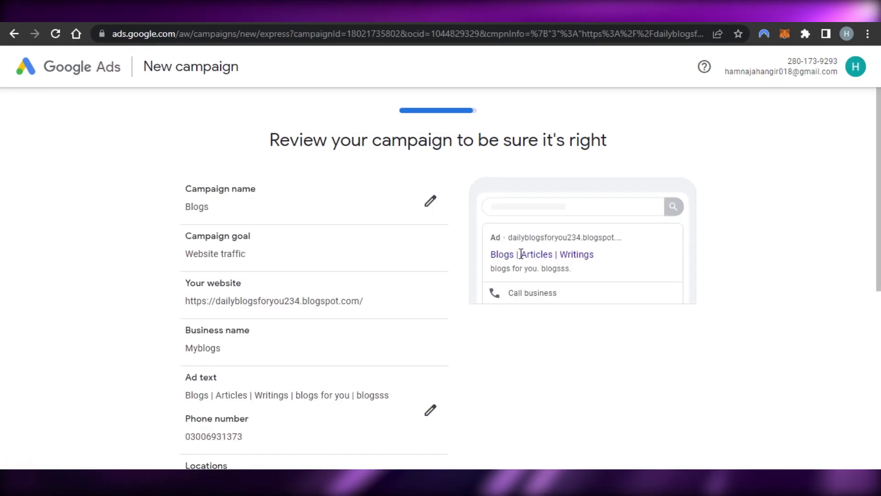
scroll(441, 275, down, 4)
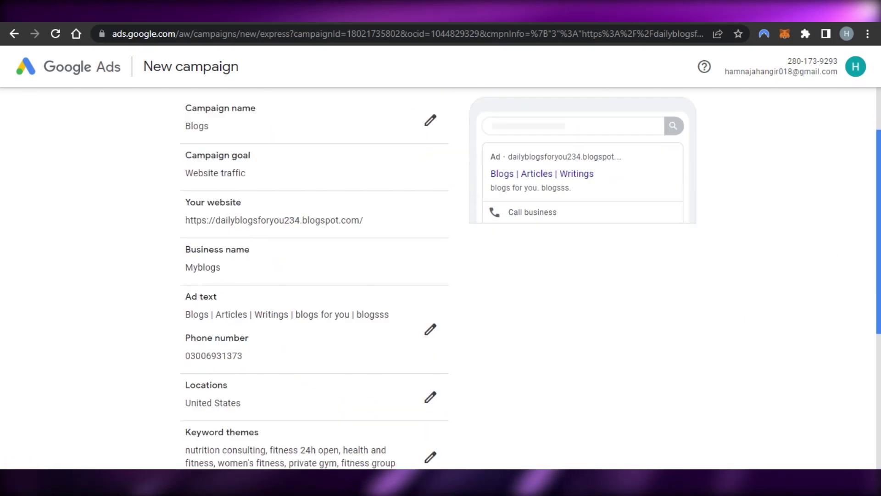
scroll(440, 276, up, 5)
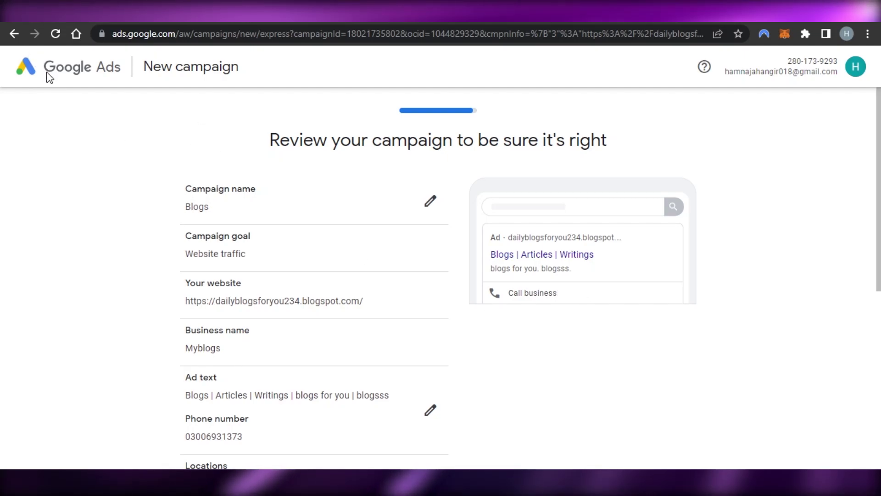
scroll(327, 218, down, 3)
scroll(326, 219, up, 3)
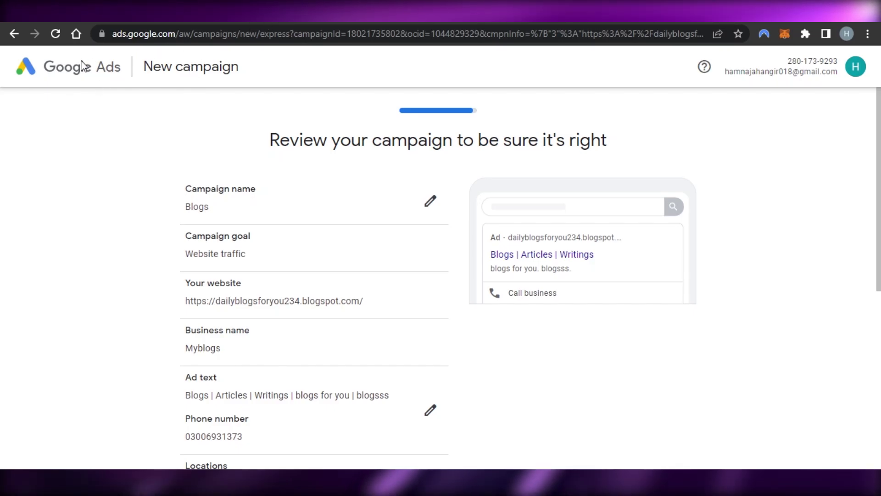
scroll(441, 276, down, 2)
scroll(440, 275, down, 3)
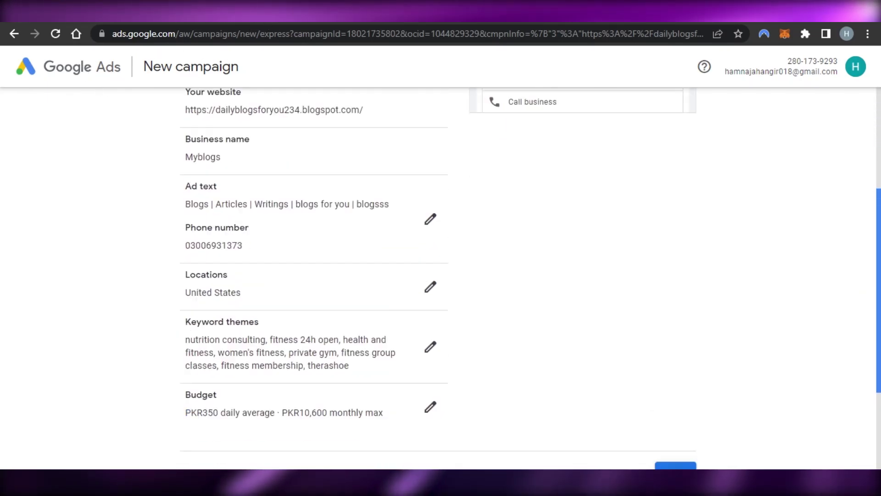
scroll(440, 275, up, 5)
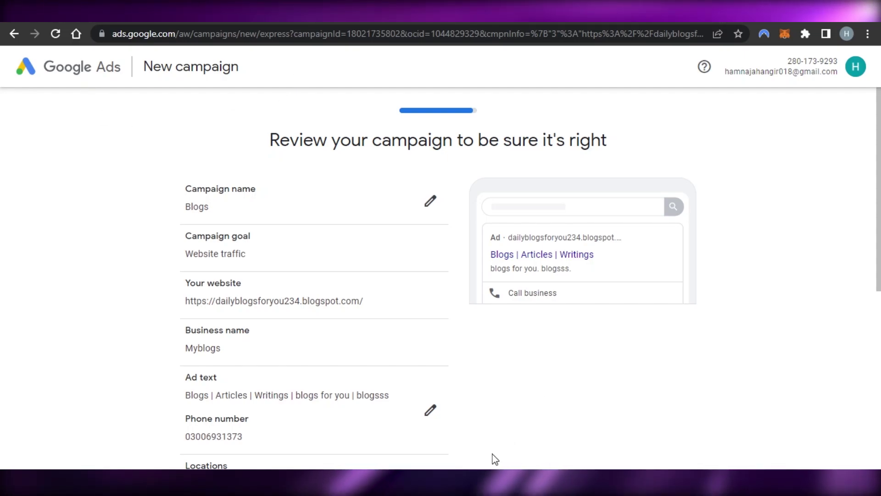
Step: Return past the budget step to the location step still targeting United States
scroll(495, 459, down, 6)
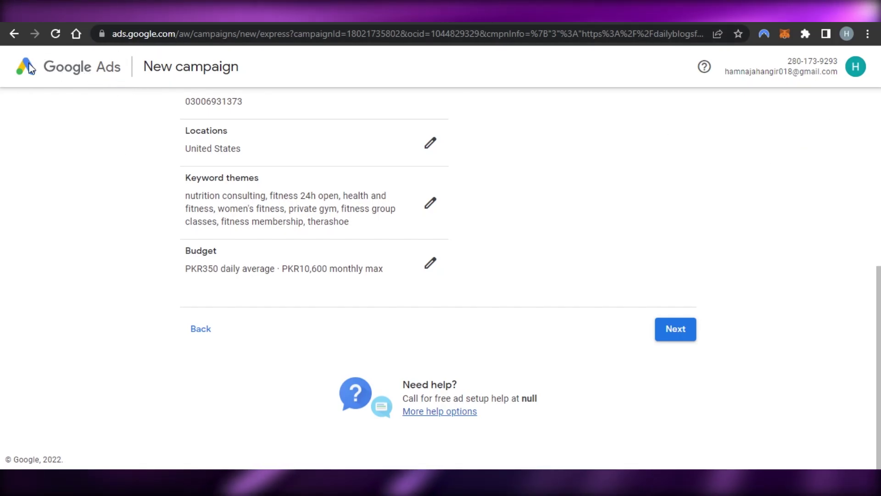
click(13, 34)
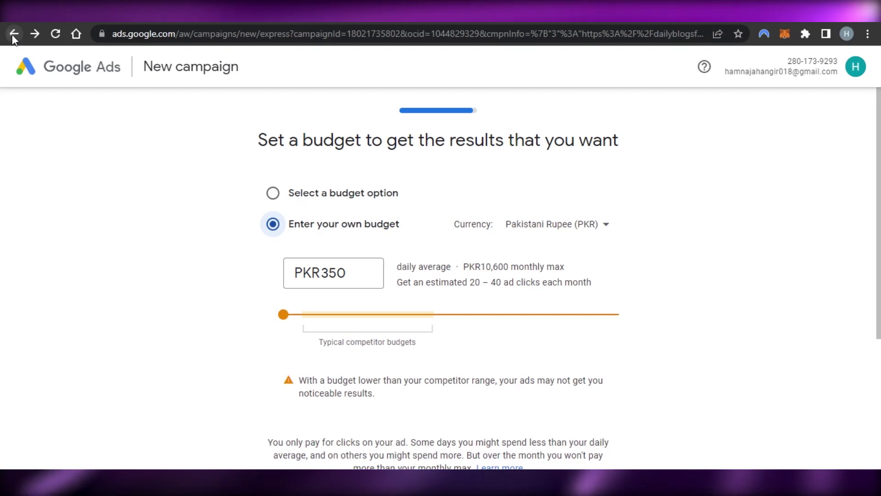
click(12, 36)
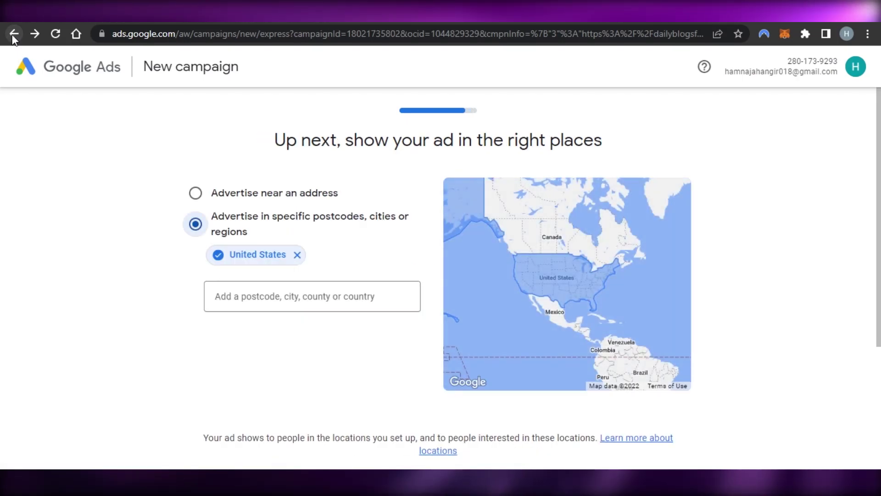